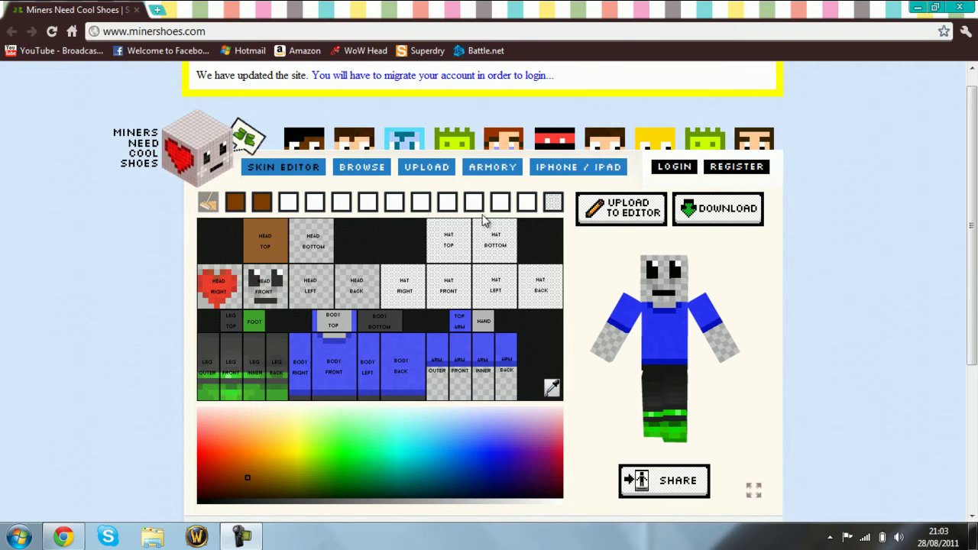
# Step: Pick a darker, near-black brown from the gradient and rotate the 3D preview to inspect the skin
pyautogui.click(242, 471)
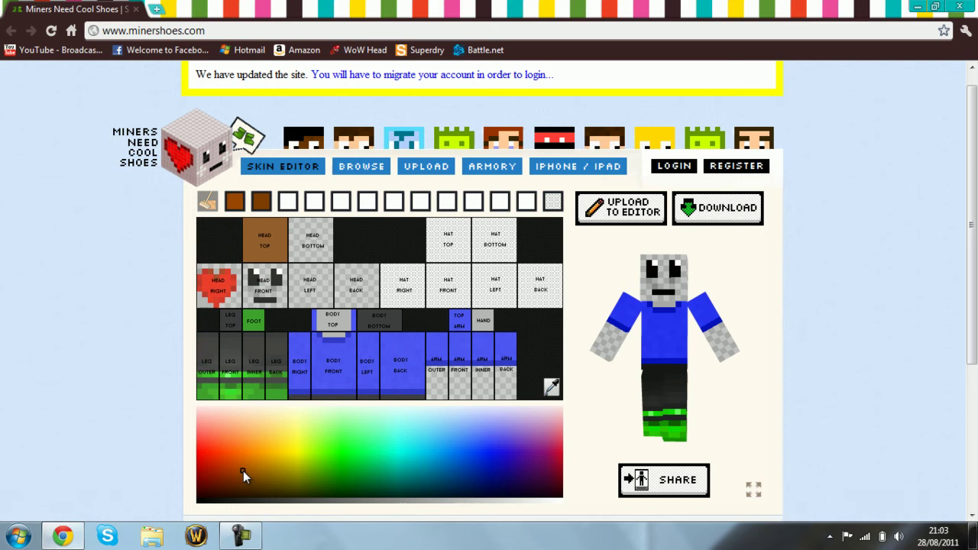
pyautogui.moveTo(242, 471)
pyautogui.mouseDown()
pyautogui.moveTo(310, 472)
pyautogui.moveTo(244, 475)
pyautogui.mouseUp()
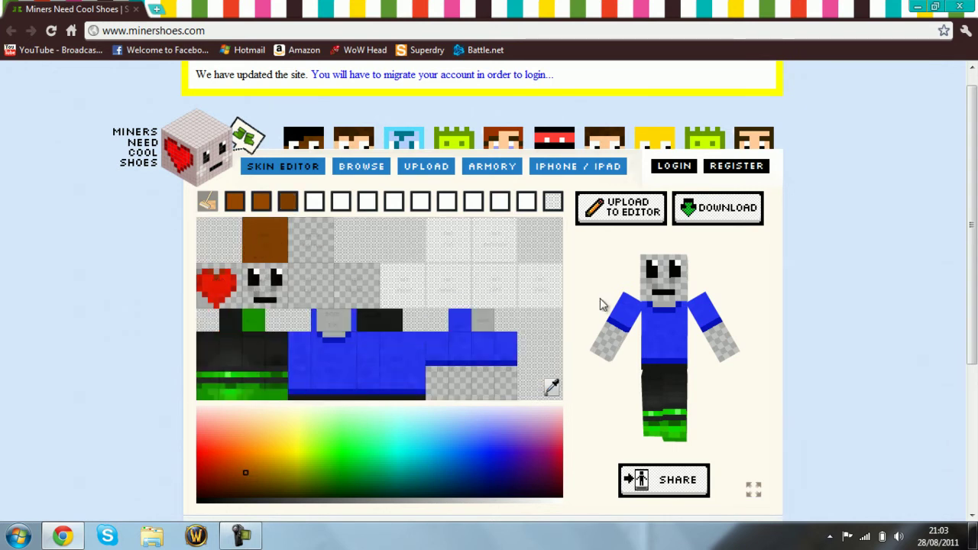
pyautogui.moveTo(677, 296)
pyautogui.mouseDown()
pyautogui.moveTo(676, 220)
pyautogui.moveTo(698, 300)
pyautogui.moveTo(632, 307)
pyautogui.mouseUp()
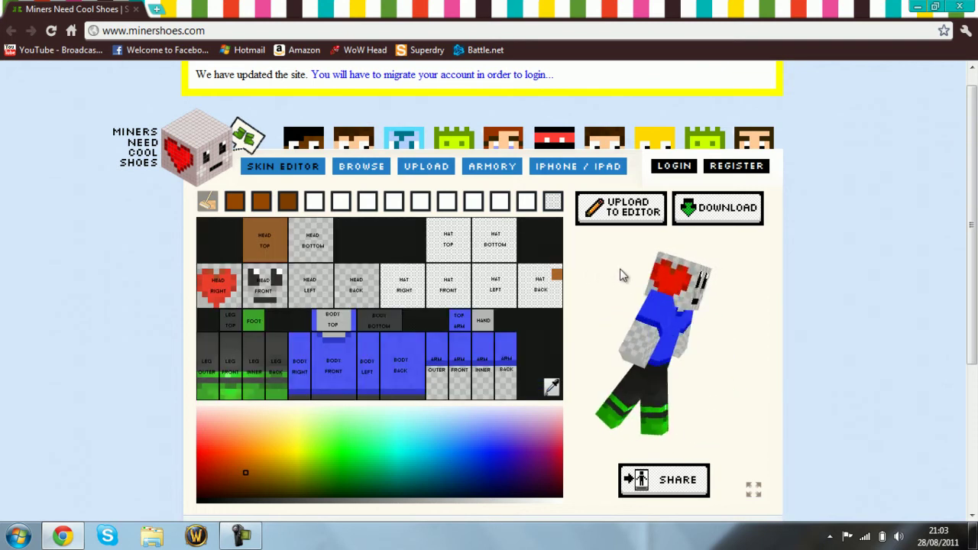
pyautogui.moveTo(622, 273)
pyautogui.mouseDown()
pyautogui.moveTo(665, 352)
pyautogui.moveTo(662, 240)
pyautogui.moveTo(692, 227)
pyautogui.moveTo(670, 282)
pyautogui.mouseUp()
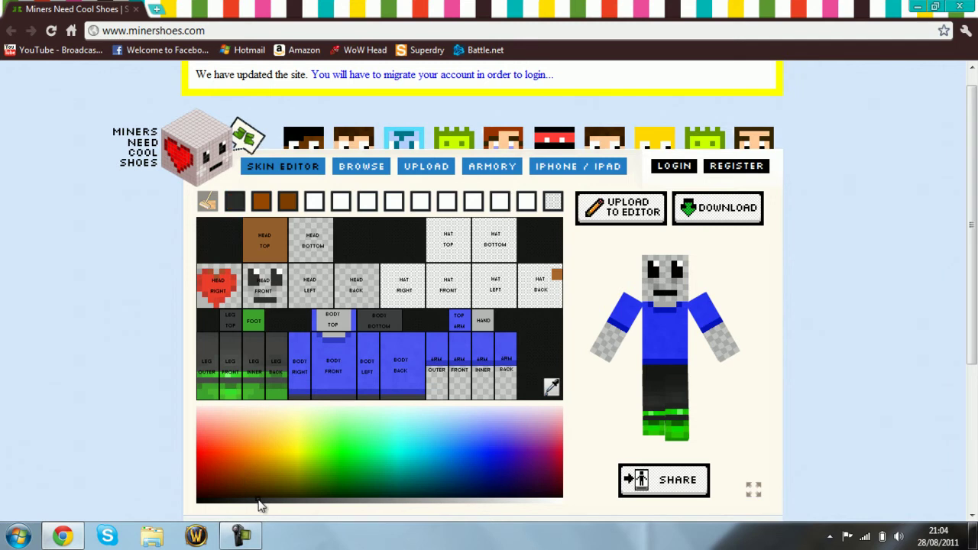
# Step: Sample the head-top brown with the eyedropper and paint the first hair pixel beside the face
pyautogui.moveTo(258, 503); pyautogui.dragTo(506, 510)
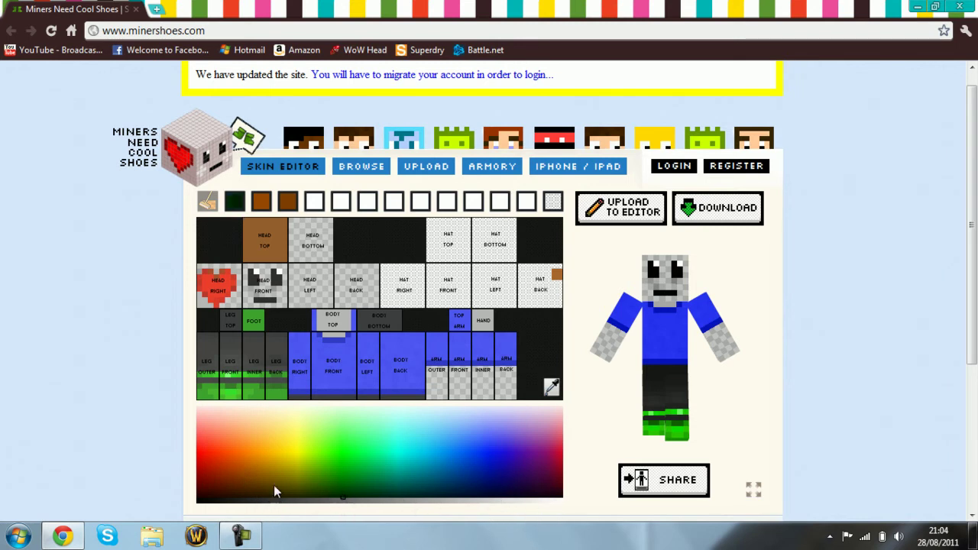
pyautogui.click(244, 472)
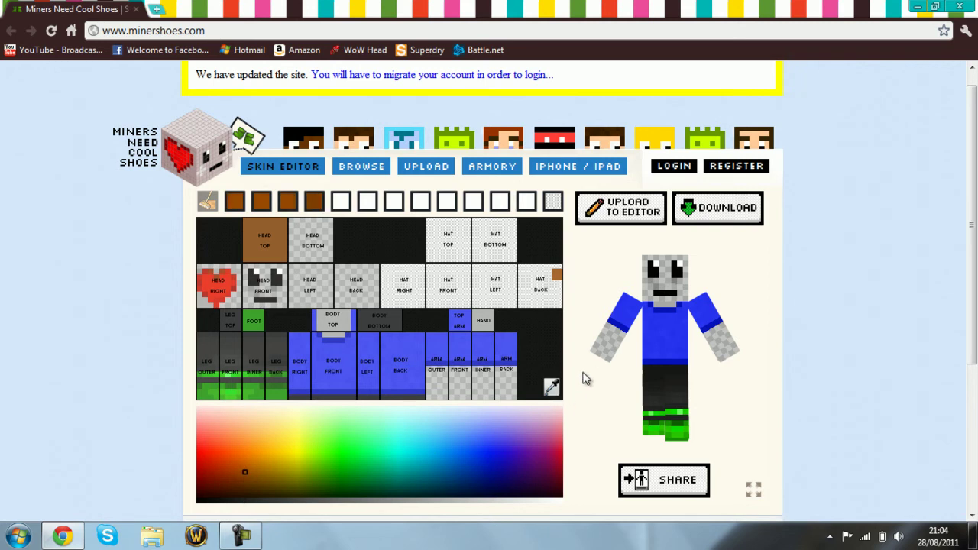
pyautogui.click(552, 389)
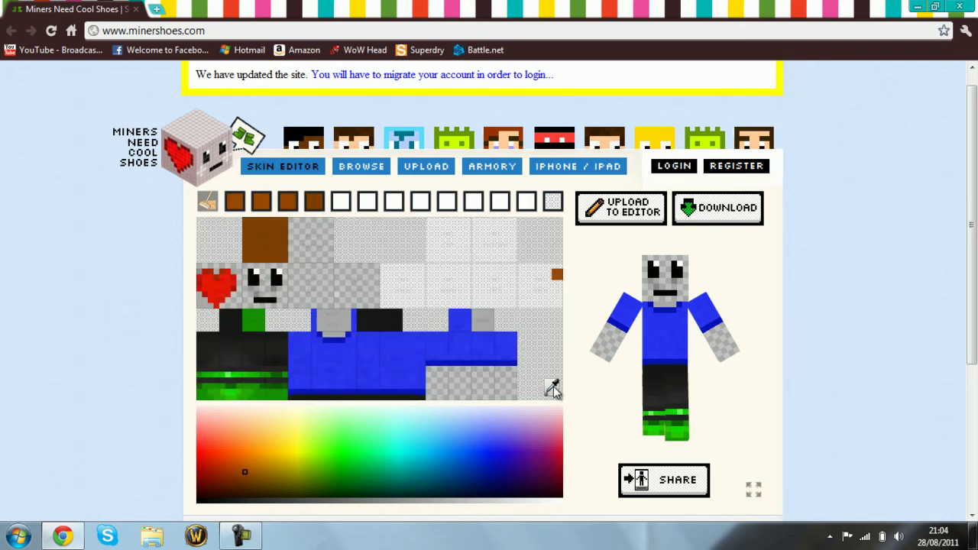
pyautogui.click(278, 252)
pyautogui.moveTo(379, 309)
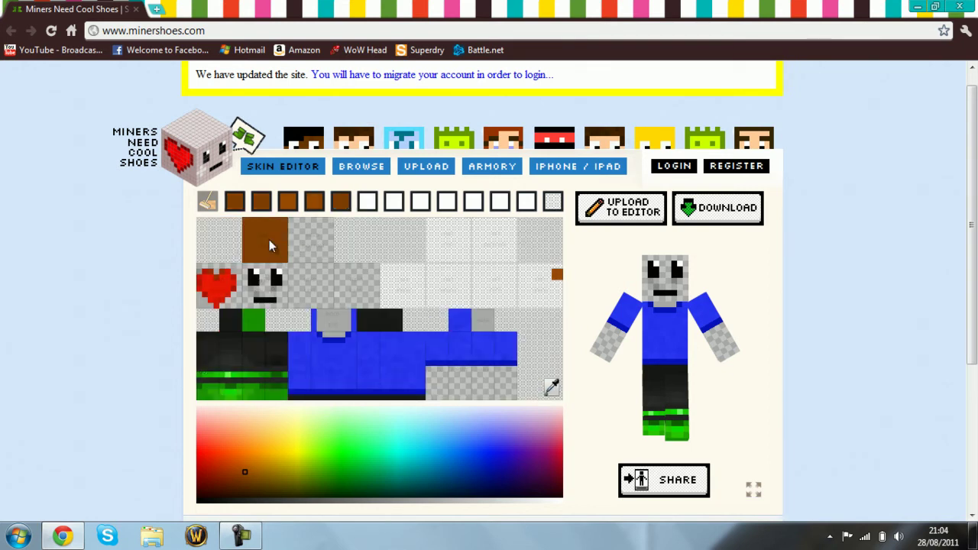
pyautogui.click(294, 271)
# Step: Paint three more brown hair pixels on the Head Left area, then check them in the 3D preview
pyautogui.click(314, 284)
pyautogui.click(324, 296)
pyautogui.click(295, 267)
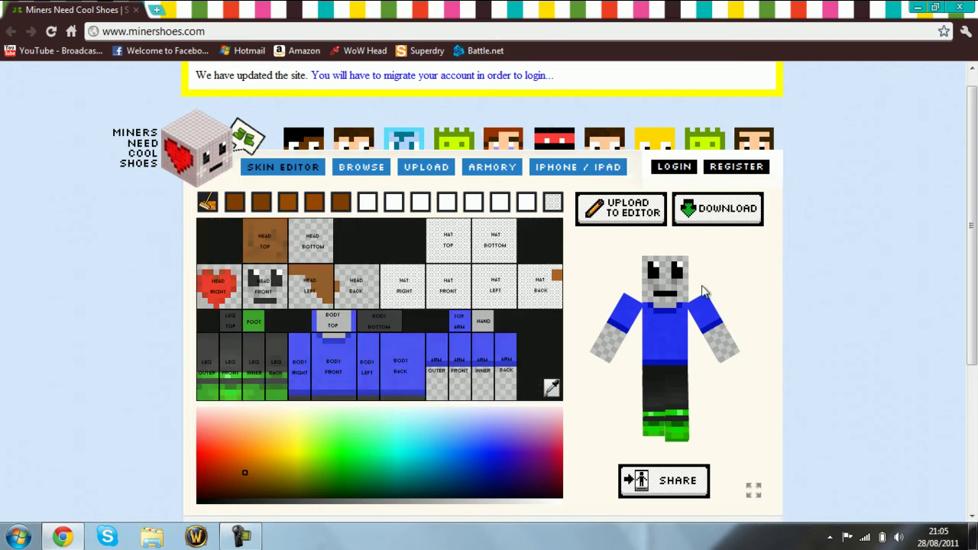
pyautogui.moveTo(698, 288); pyautogui.dragTo(680, 235)
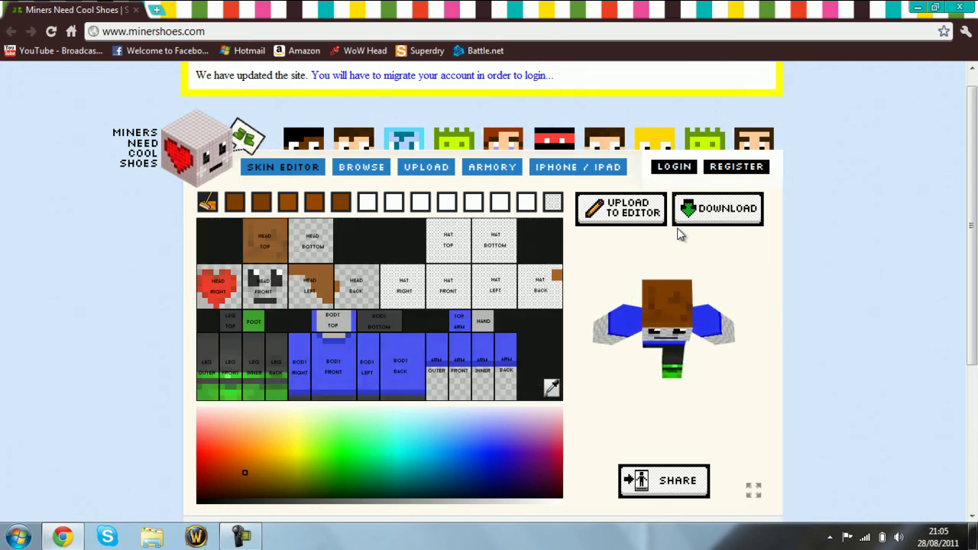
pyautogui.moveTo(671, 309)
pyautogui.mouseDown()
pyautogui.moveTo(672, 286)
pyautogui.moveTo(650, 313)
pyautogui.moveTo(670, 370)
pyautogui.mouseUp()
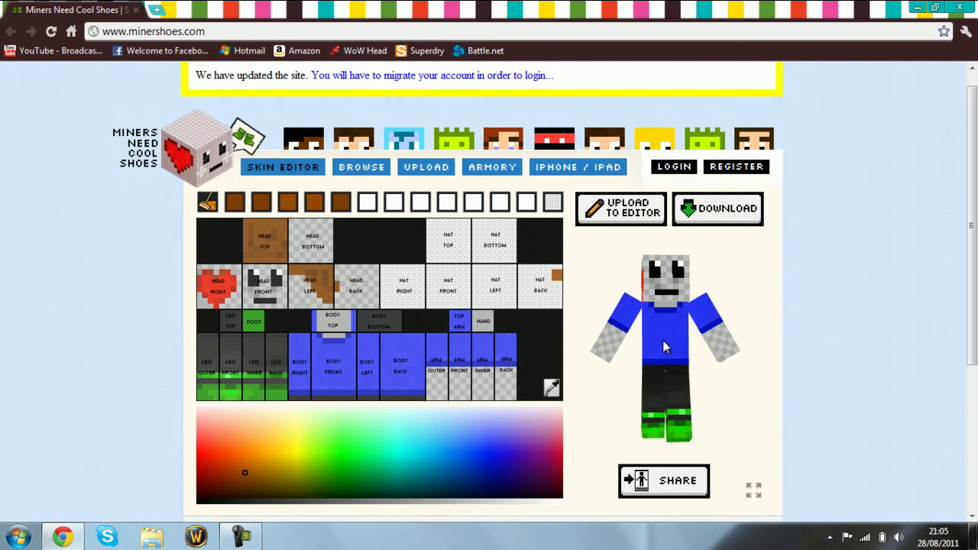
pyautogui.moveTo(663, 340)
pyautogui.mouseDown()
pyautogui.moveTo(715, 346)
pyautogui.moveTo(570, 328)
pyautogui.moveTo(636, 370)
pyautogui.moveTo(694, 323)
pyautogui.moveTo(693, 343)
pyautogui.moveTo(723, 344)
pyautogui.moveTo(657, 330)
pyautogui.moveTo(649, 345)
pyautogui.moveTo(596, 300)
pyautogui.mouseUp()
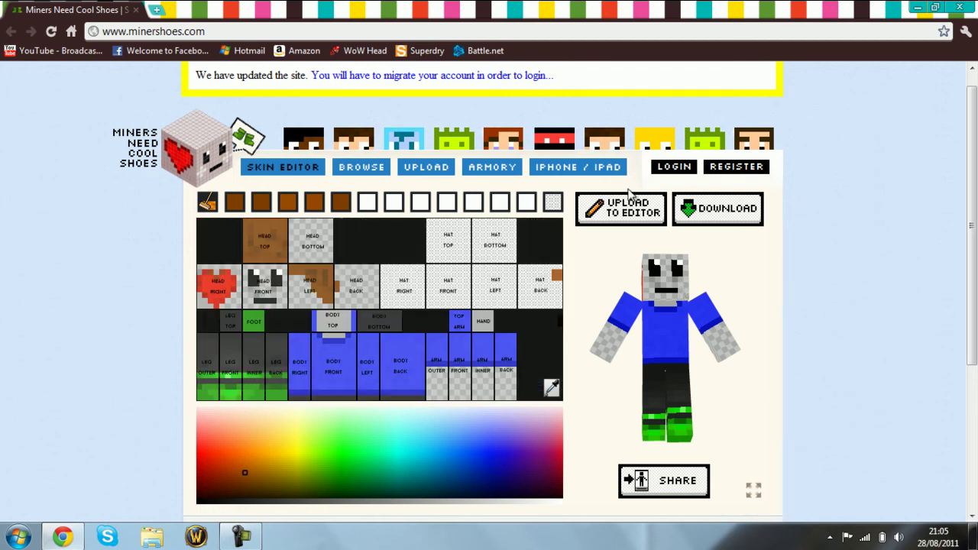
pyautogui.click(713, 217)
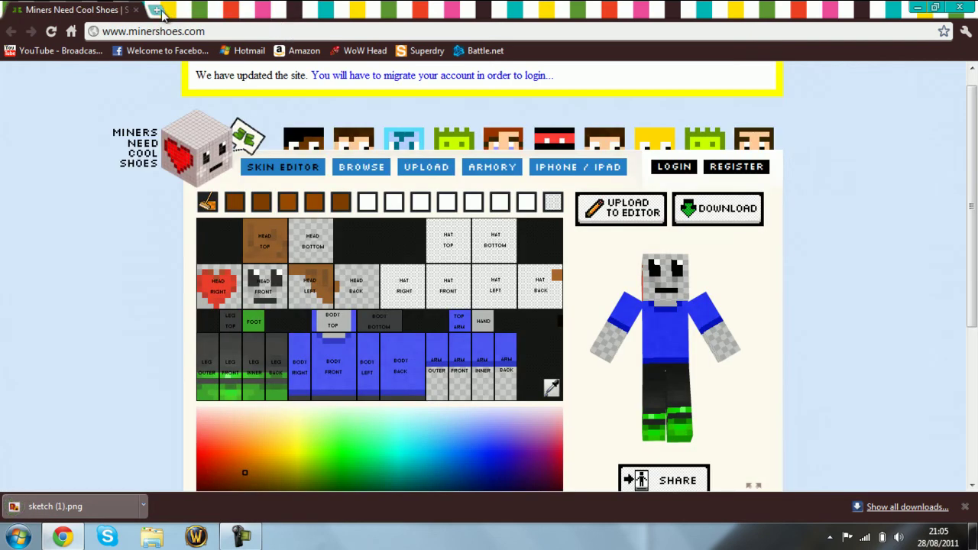
pyautogui.hotkey('ctrl', 't')
pyautogui.write('www.')
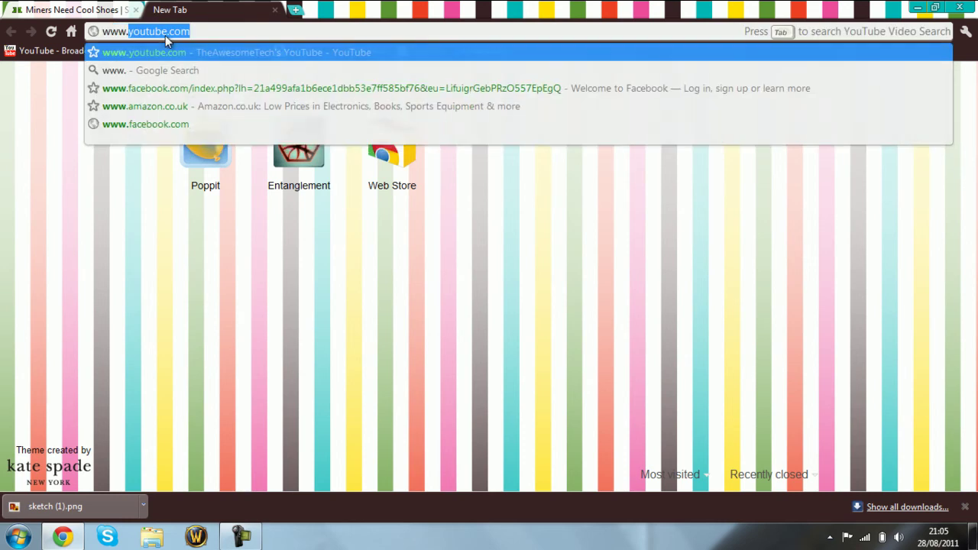
pyautogui.write('minecraft')
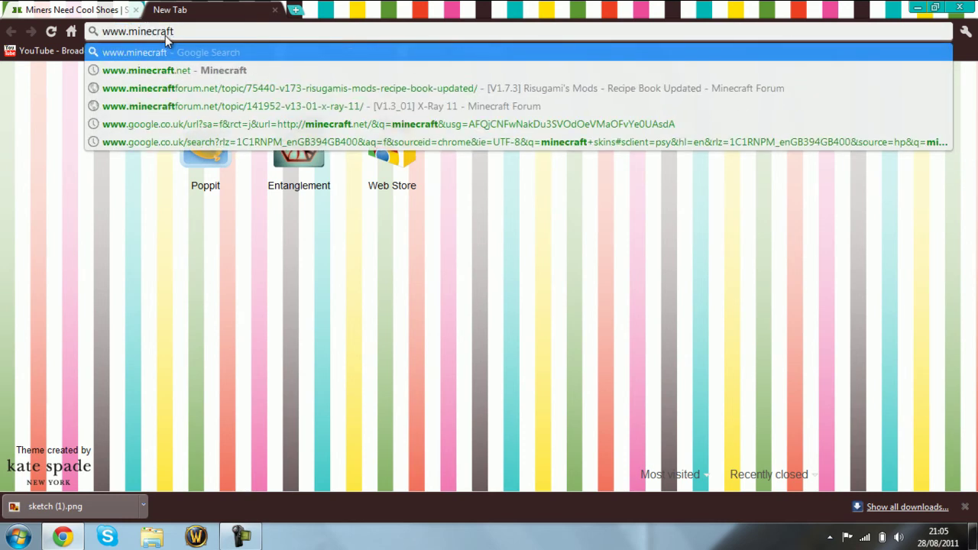
pyautogui.write('.net')
pyautogui.press('Return')
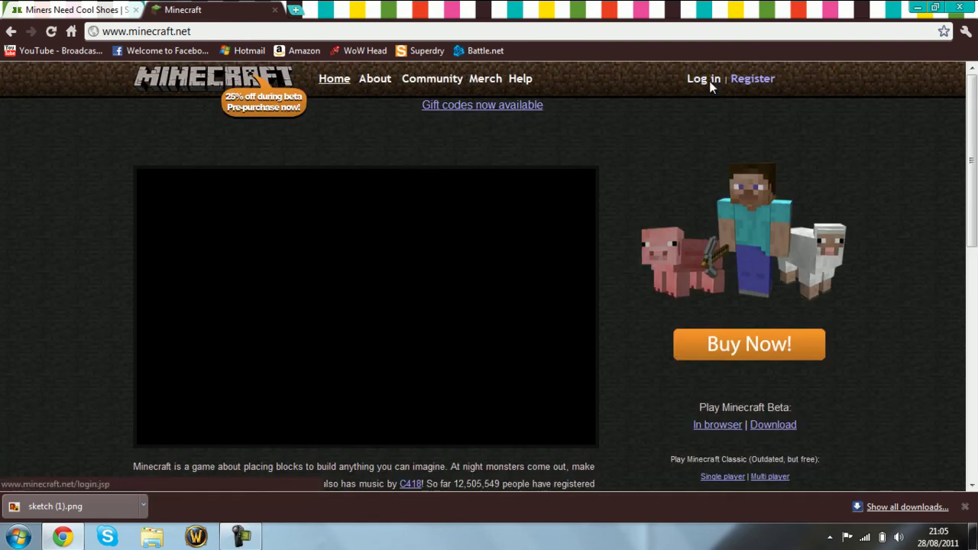
pyautogui.click(709, 81)
pyautogui.click(334, 189)
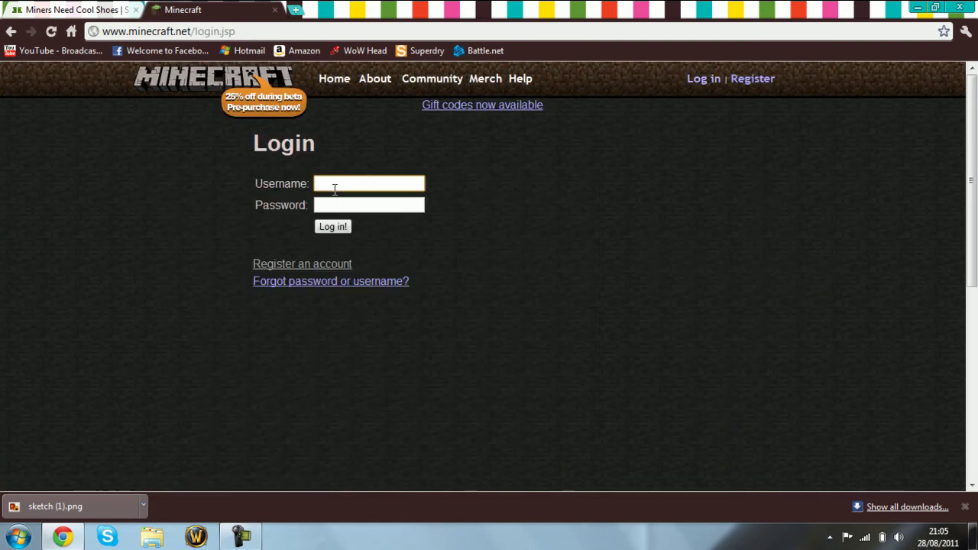
pyautogui.write('samlatter2')
pyautogui.press('Tab')
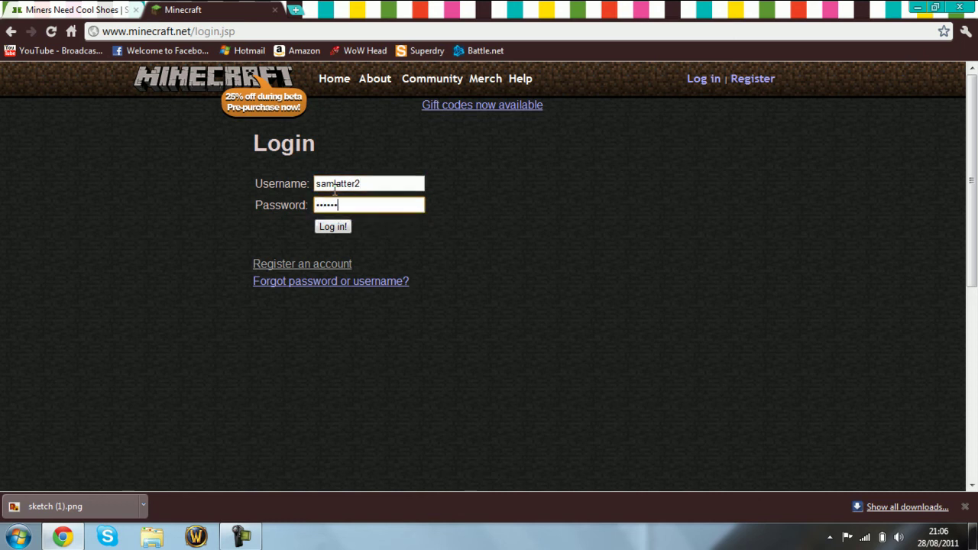
pyautogui.click(336, 226)
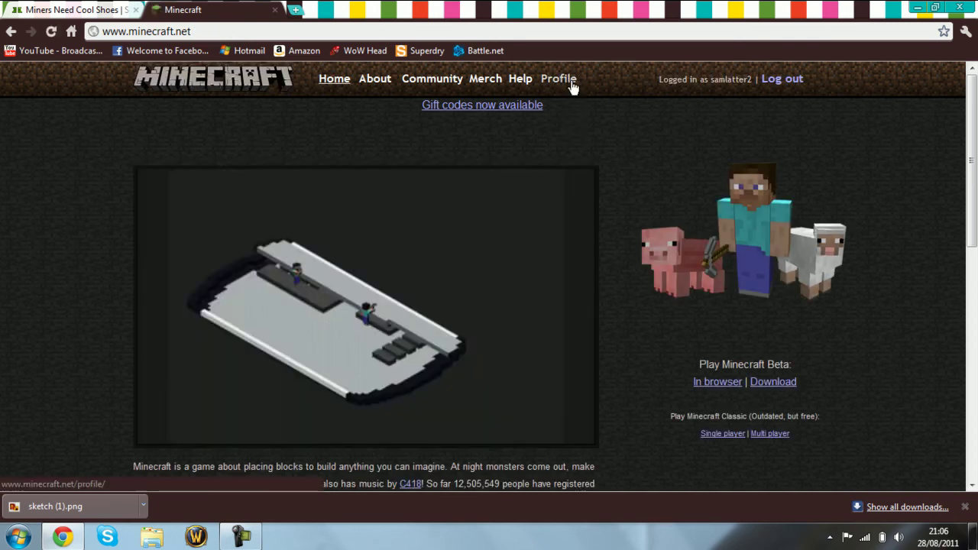
pyautogui.click(565, 81)
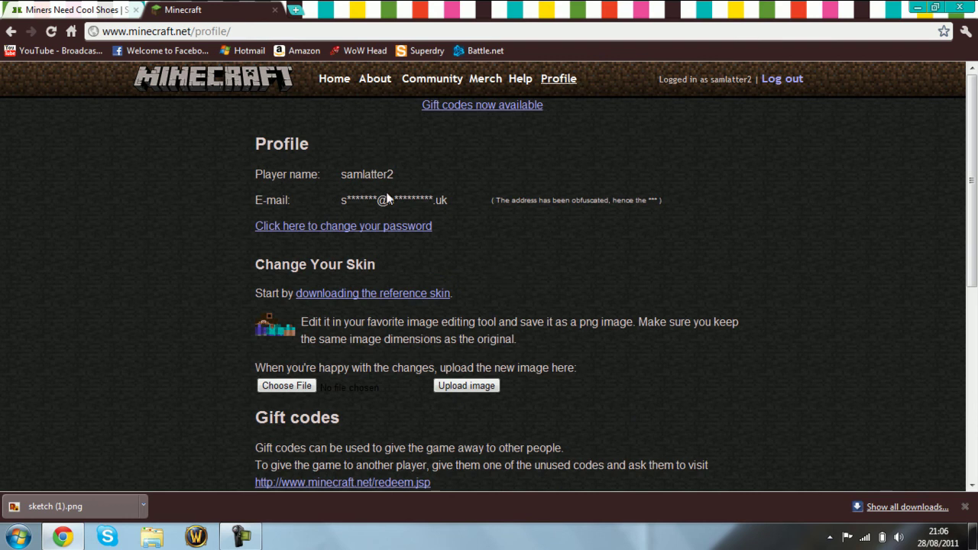
# Step: Upload sketch (1).png from Downloads as the account skin, then close Chrome
pyautogui.click(285, 386)
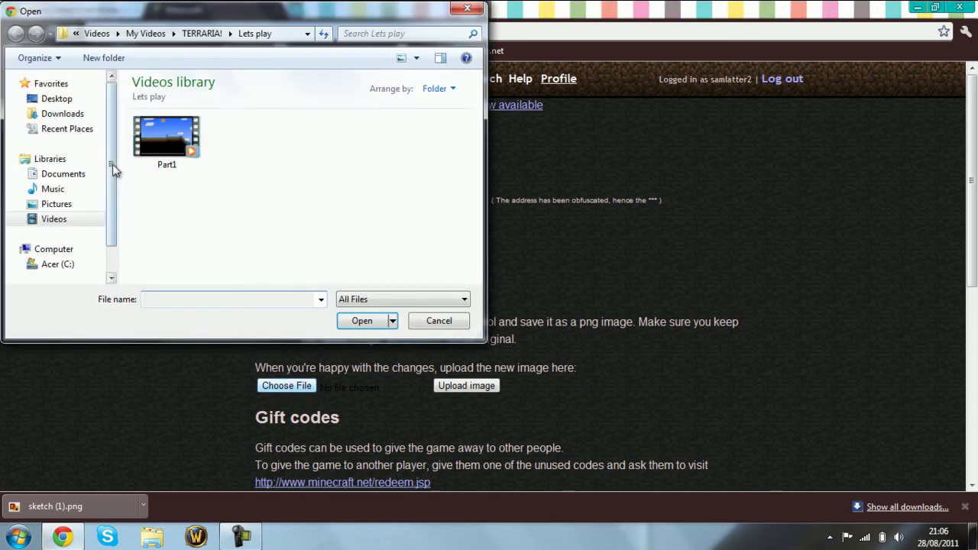
pyautogui.click(64, 113)
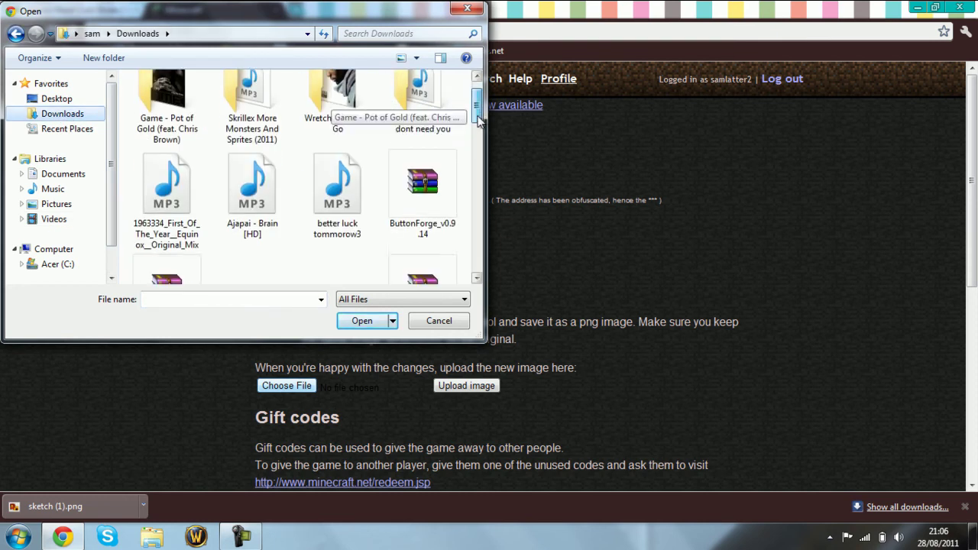
pyautogui.scroll(-1, 478, 124)
pyautogui.moveTo(478, 125); pyautogui.dragTo(485, 223)
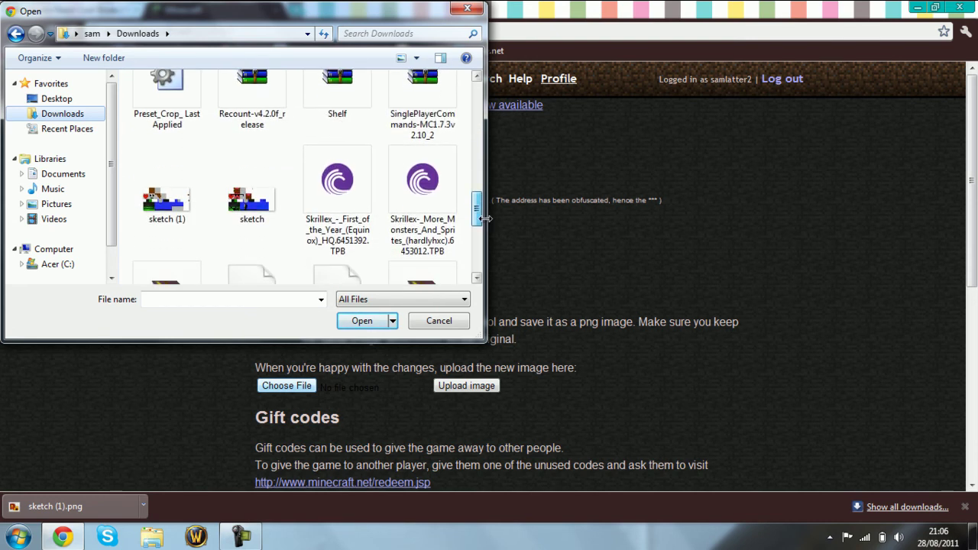
pyautogui.doubleClick(164, 205)
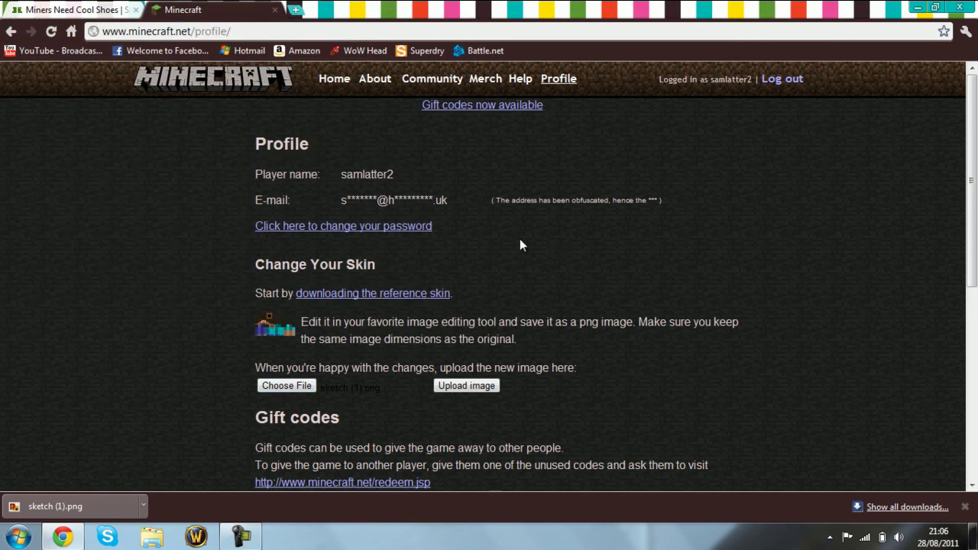
pyautogui.click(482, 387)
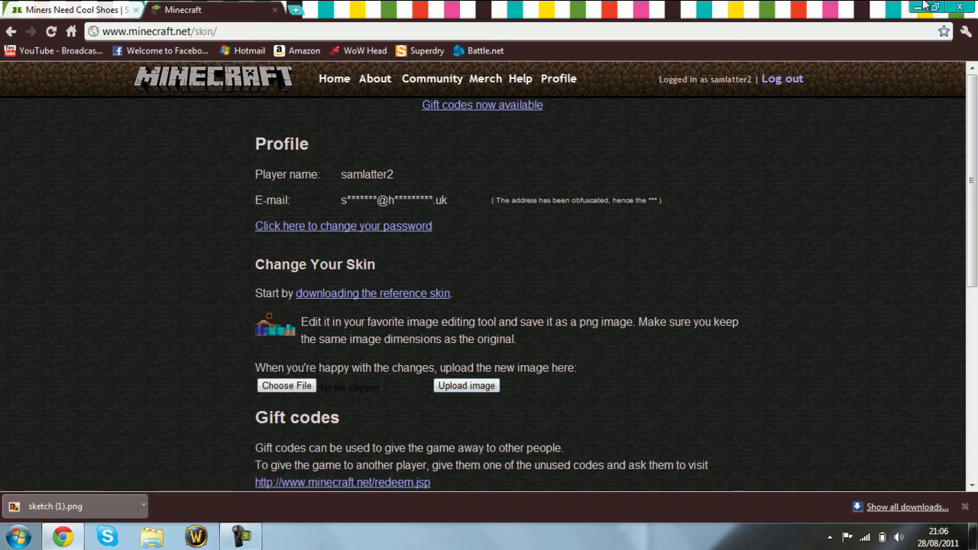
pyautogui.click(960, 8)
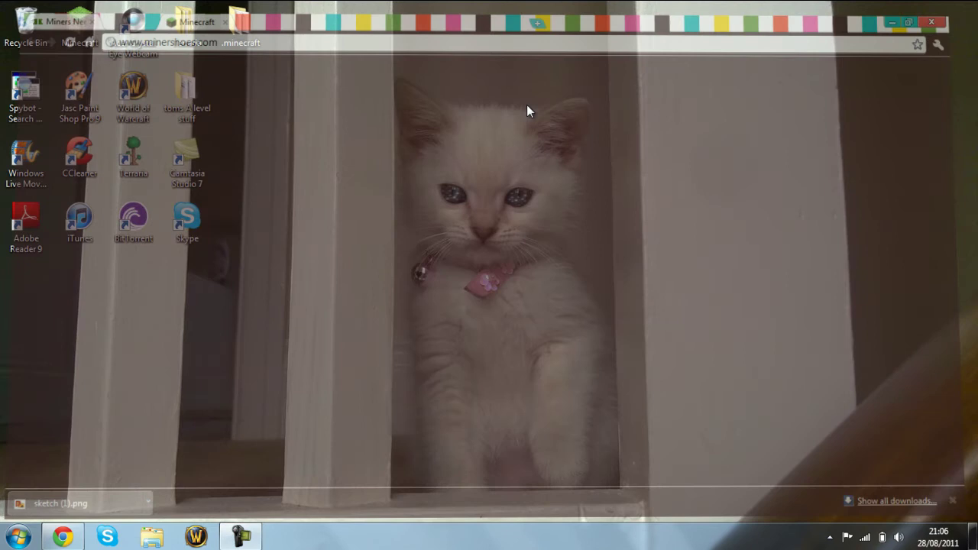
# Step: Launch Minecraft, log in, maximise the window and play the Mob world
pyautogui.click(69, 24)
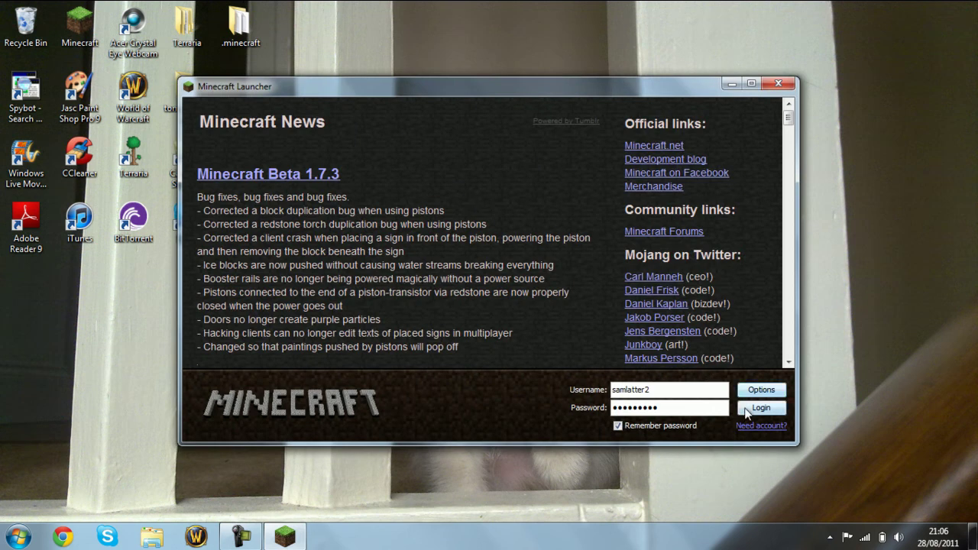
pyautogui.click(747, 408)
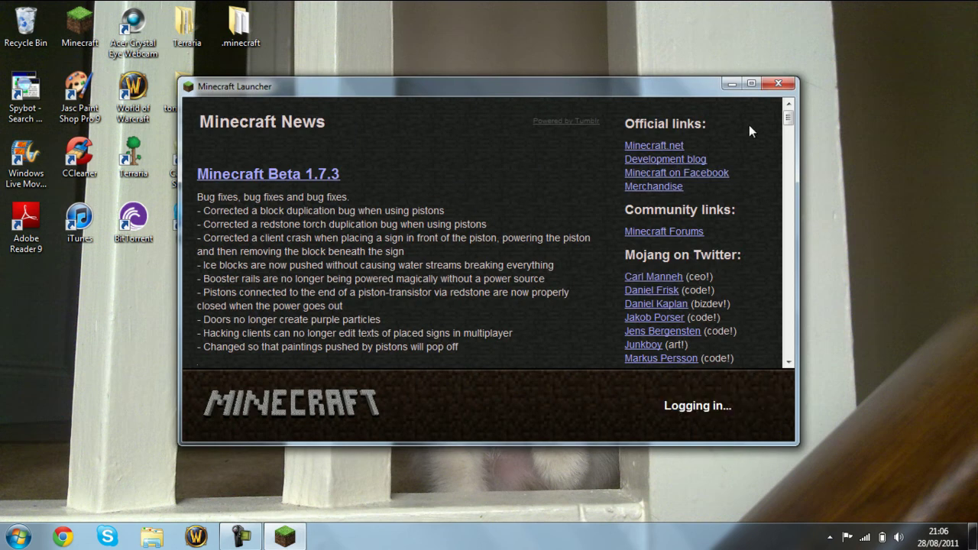
pyautogui.click(751, 84)
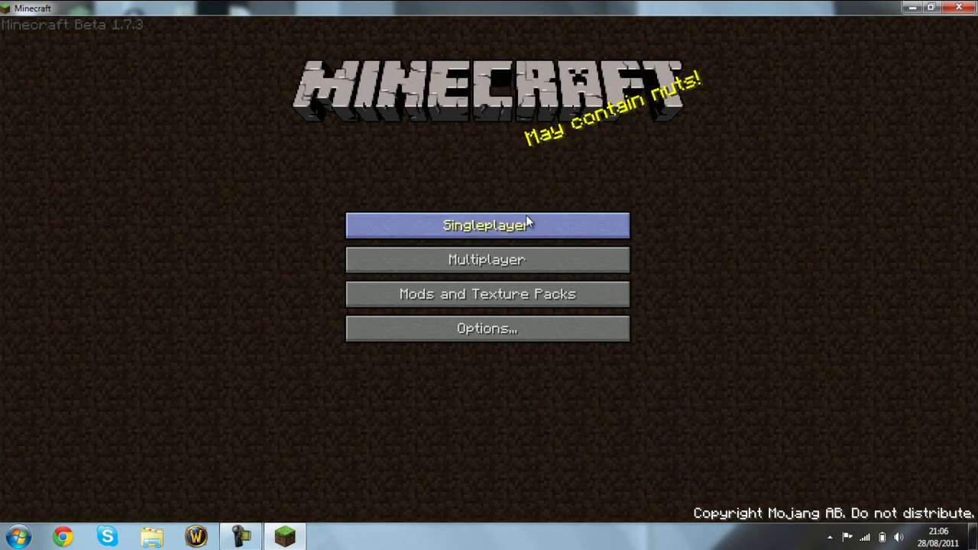
pyautogui.click(525, 218)
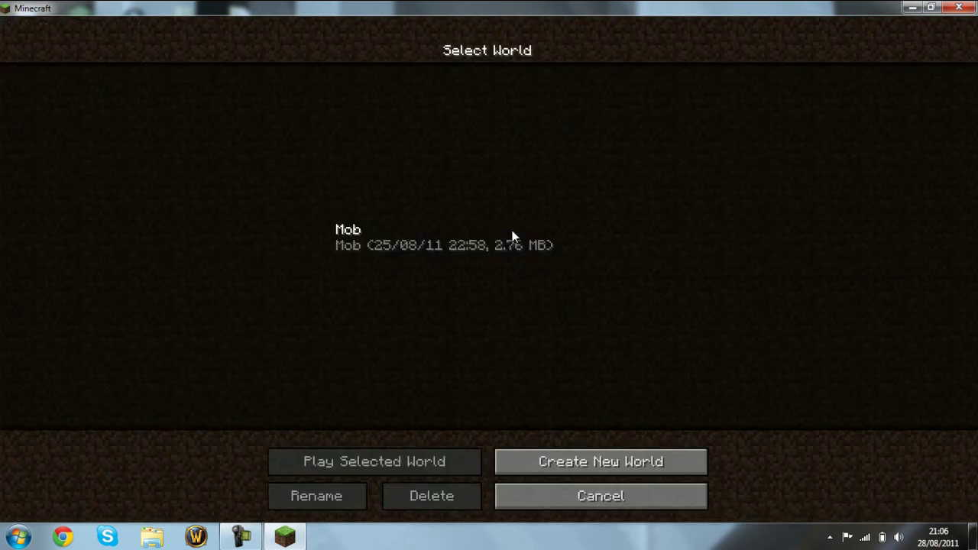
pyautogui.click(463, 244)
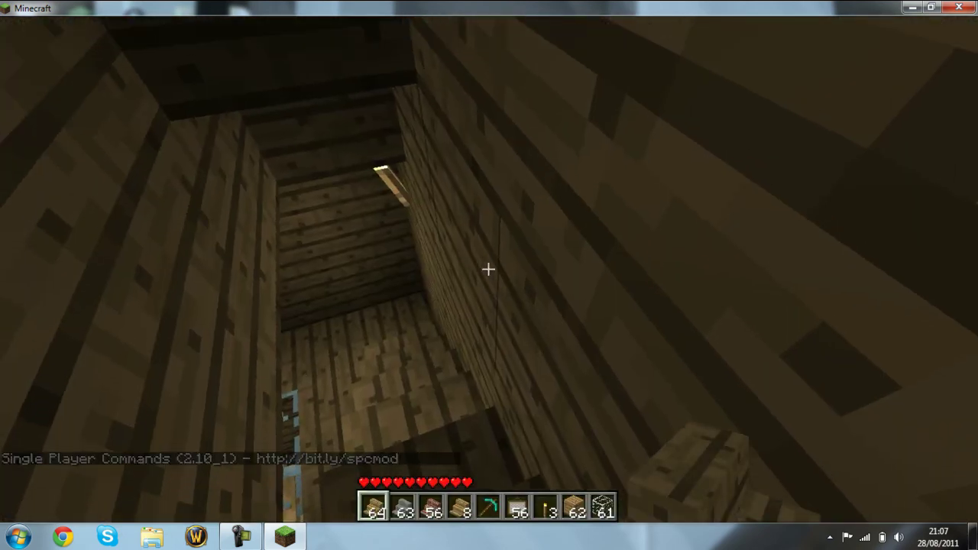
# Step: View the new skin in the inventory, then save and quit to the title screen
pyautogui.press('e')
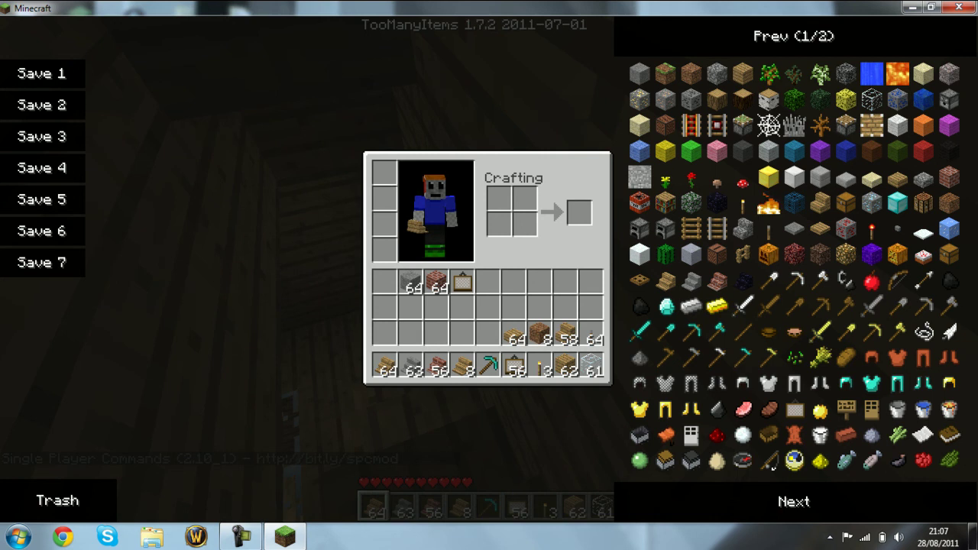
pyautogui.press('e')
pyautogui.press('Escape')
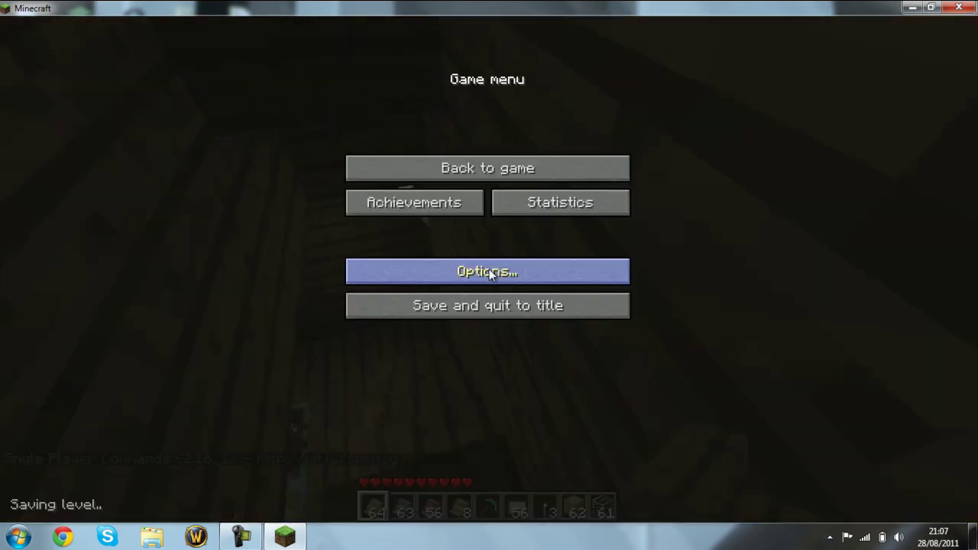
pyautogui.click(489, 304)
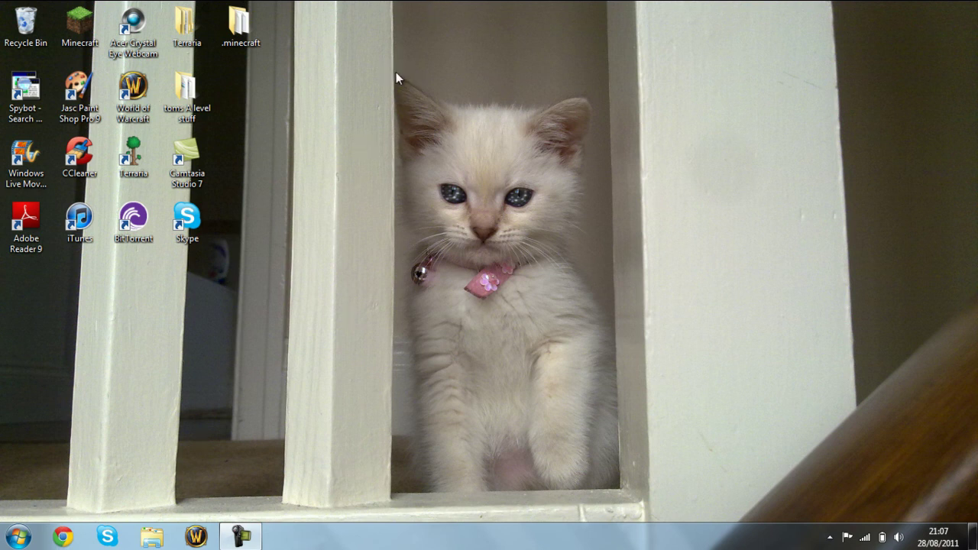
pyautogui.moveTo(394, 72)
pyautogui.mouseDown()
pyautogui.moveTo(608, 190)
pyautogui.moveTo(610, 316)
pyautogui.mouseUp()
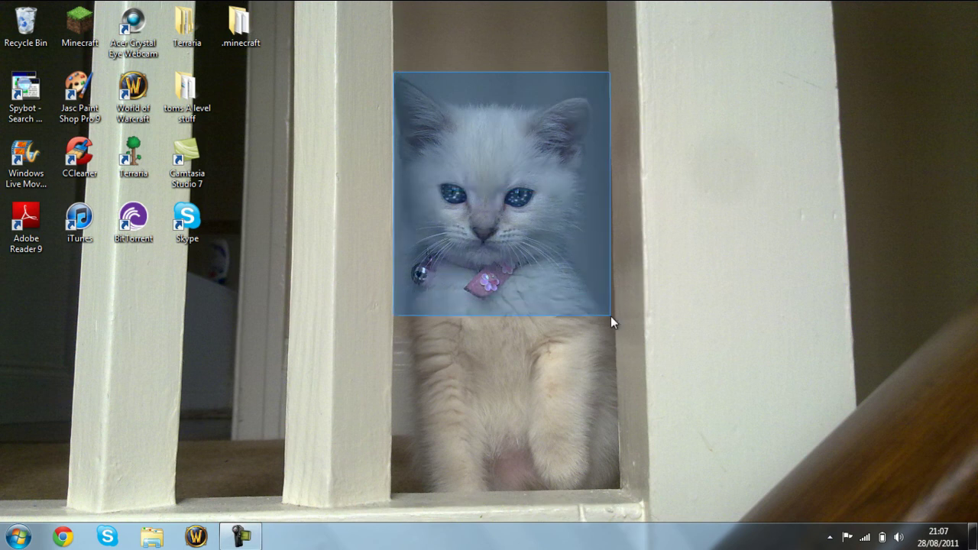
pyautogui.moveTo(610, 316); pyautogui.dragTo(621, 384)
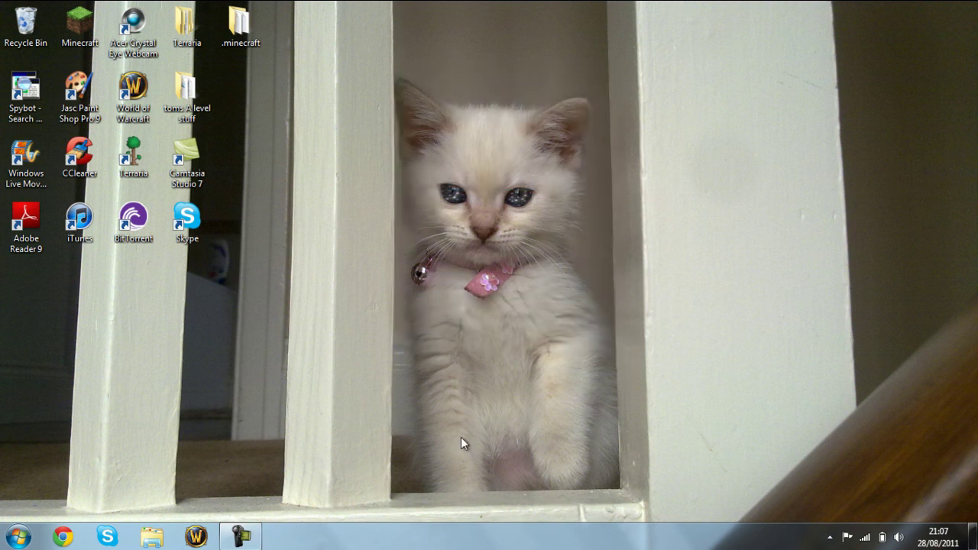